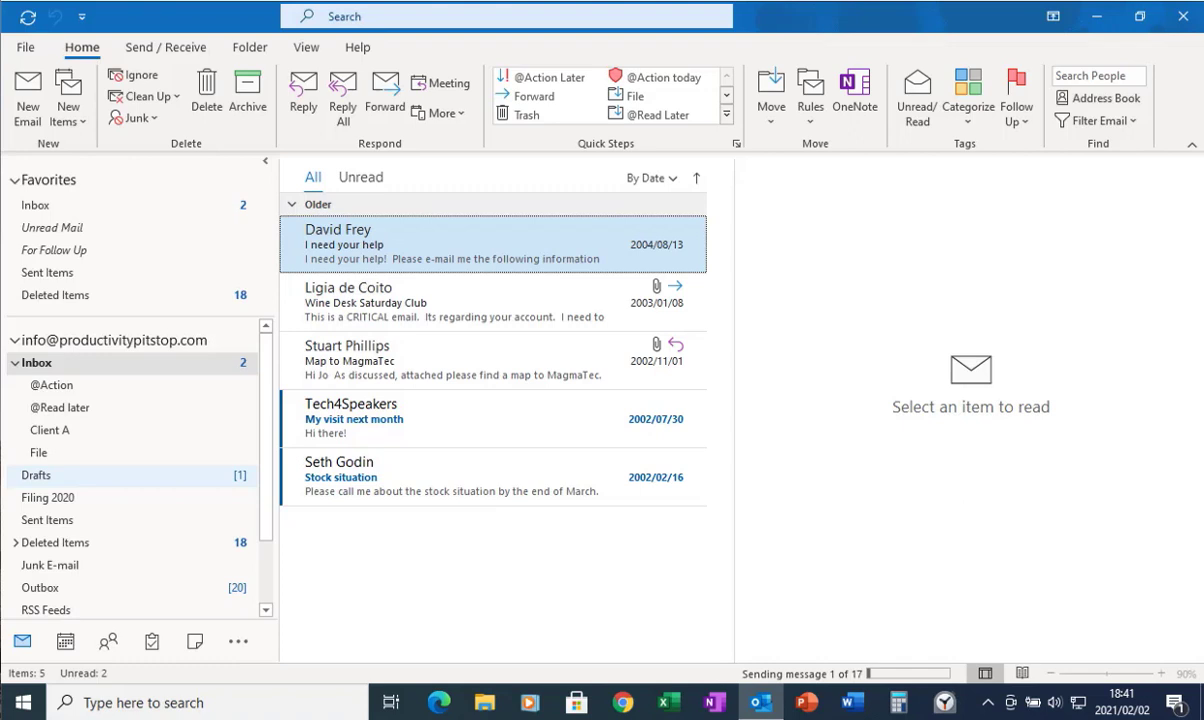
Step: Show the full folder list, collapse Deleted Items, and open the Journal folder
key("ctrl+6")
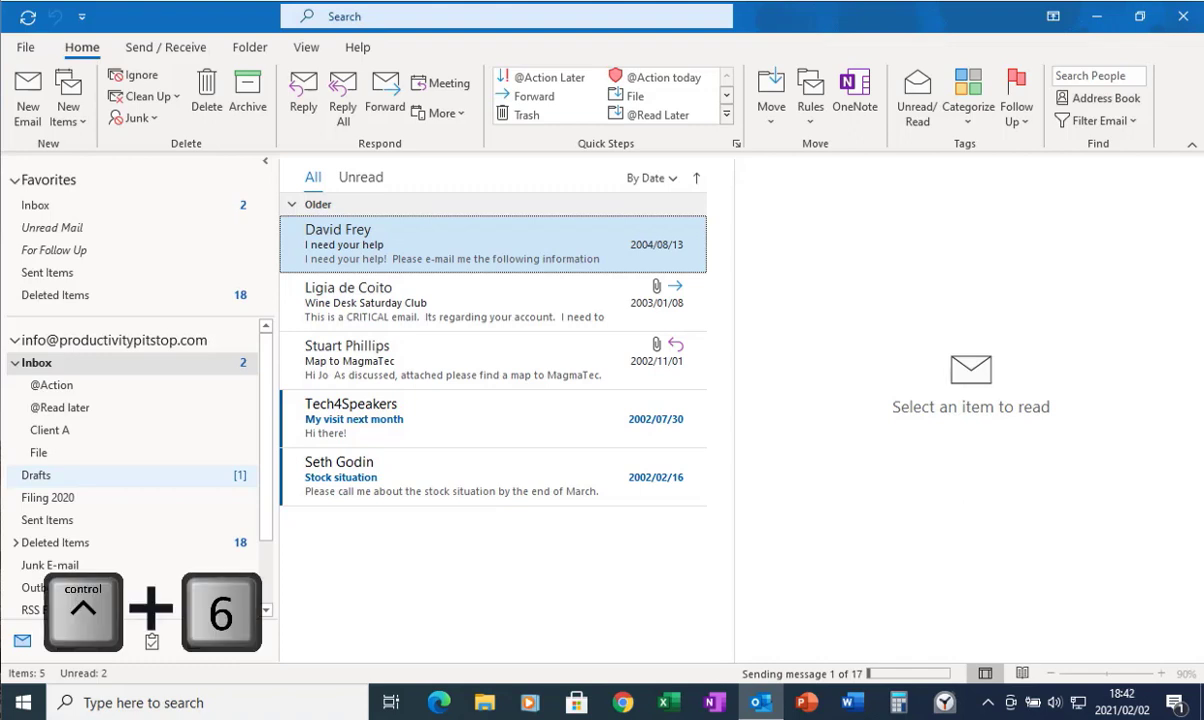
left_click(170, 566)
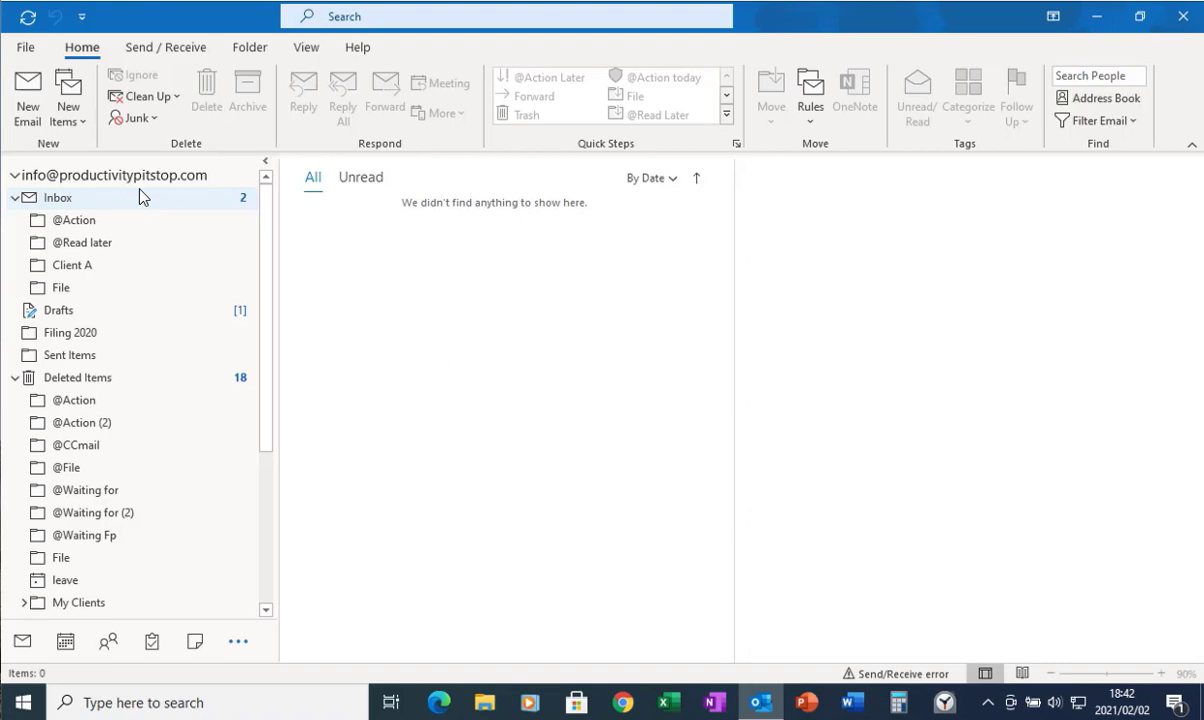
left_click(16, 381)
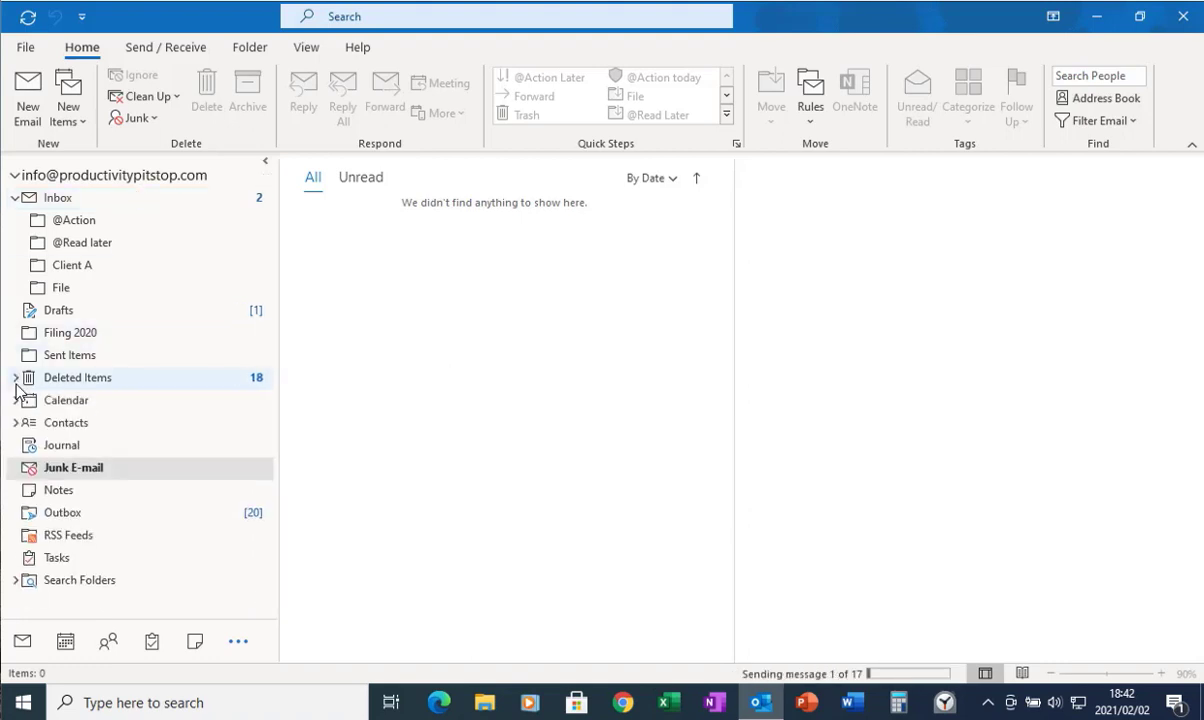
left_click(86, 447)
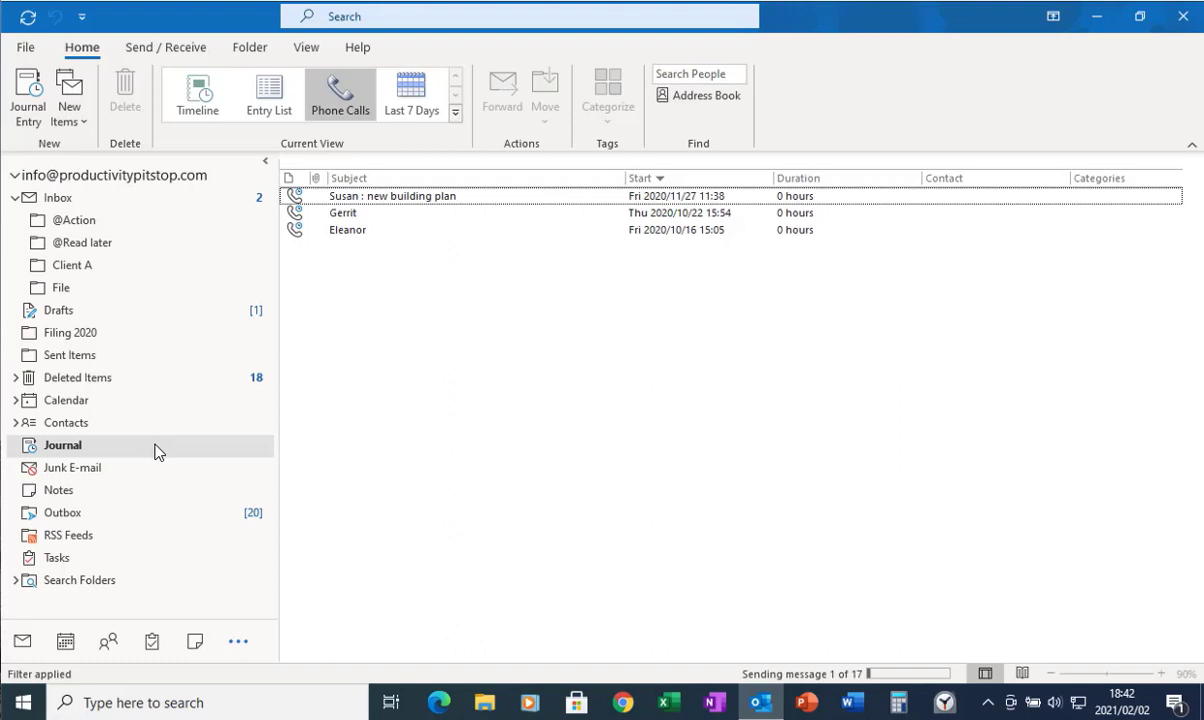
Step: Create a journal entry titled 'Jo - New budget' with entry type Phone call
left_click(29, 118)
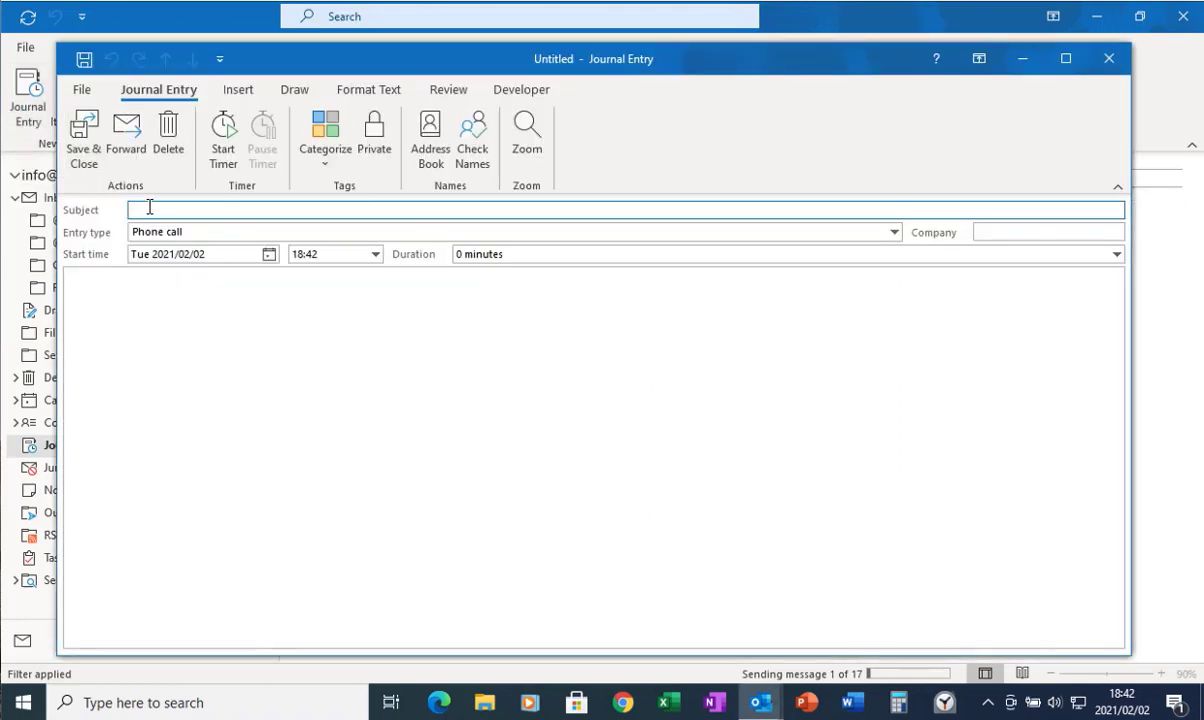
type("Jo - New budget")
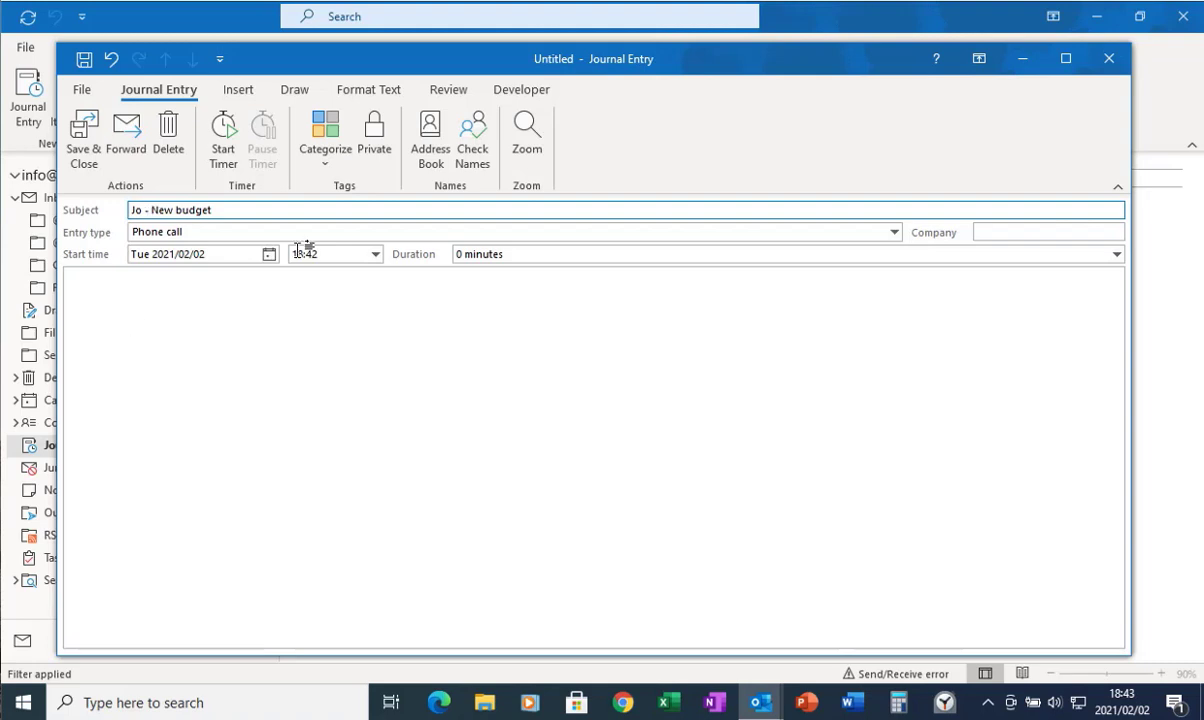
left_click(894, 232)
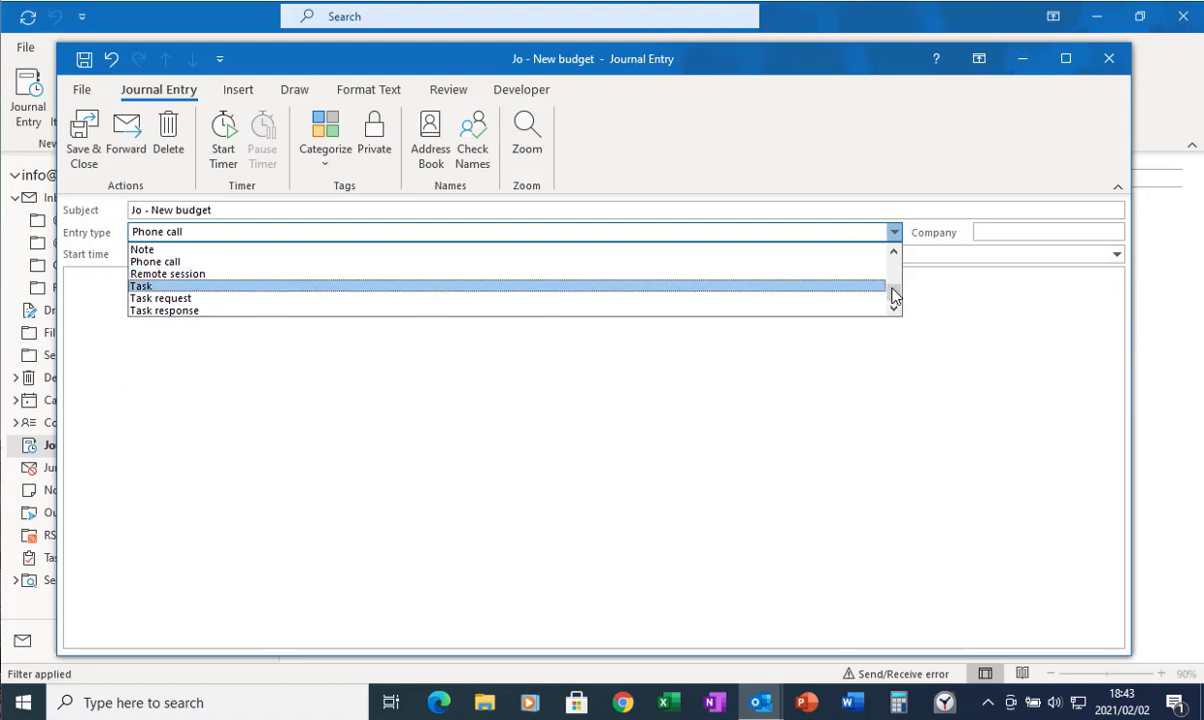
left_click_drag(895, 293, 895, 274)
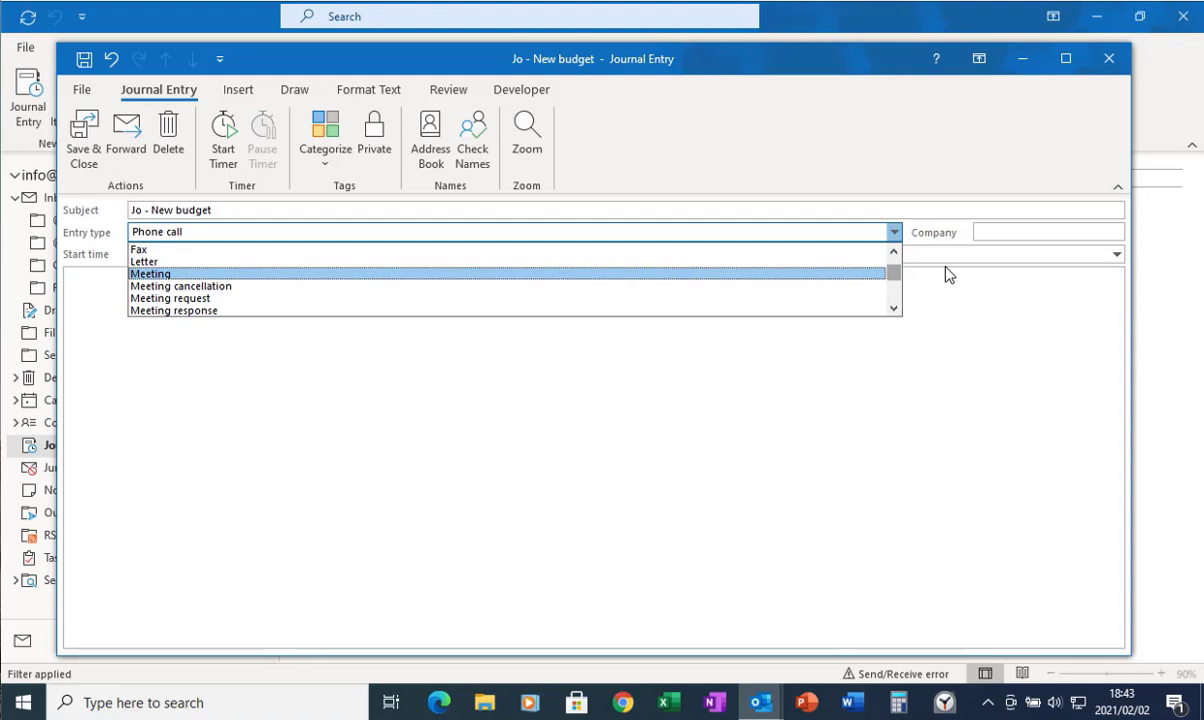
left_click_drag(898, 272, 898, 262)
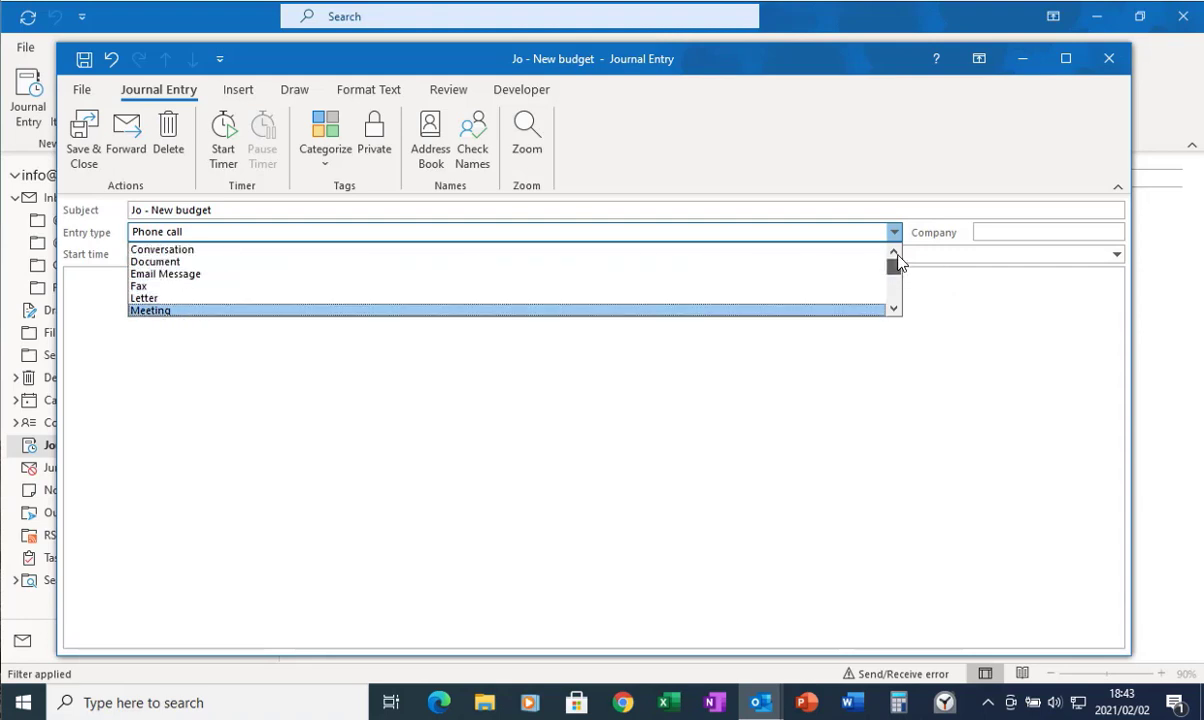
key("Escape")
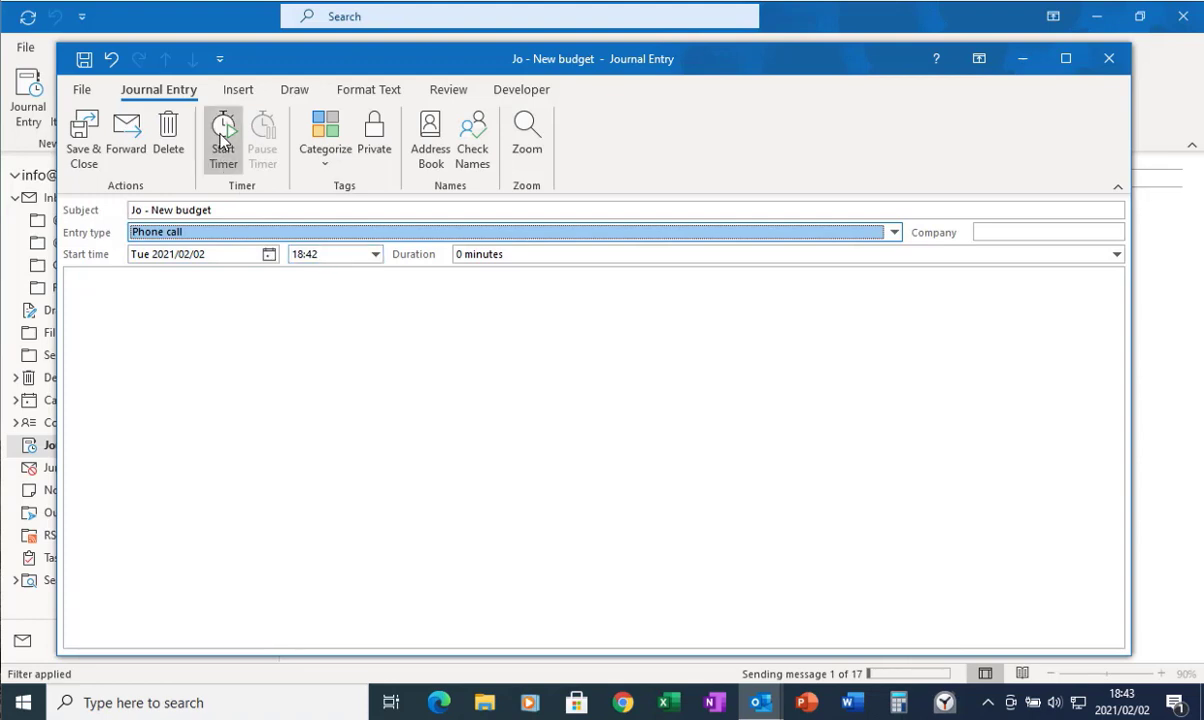
Step: Time the call while writing two lines of notes, then pause the timer and save
left_click(222, 152)
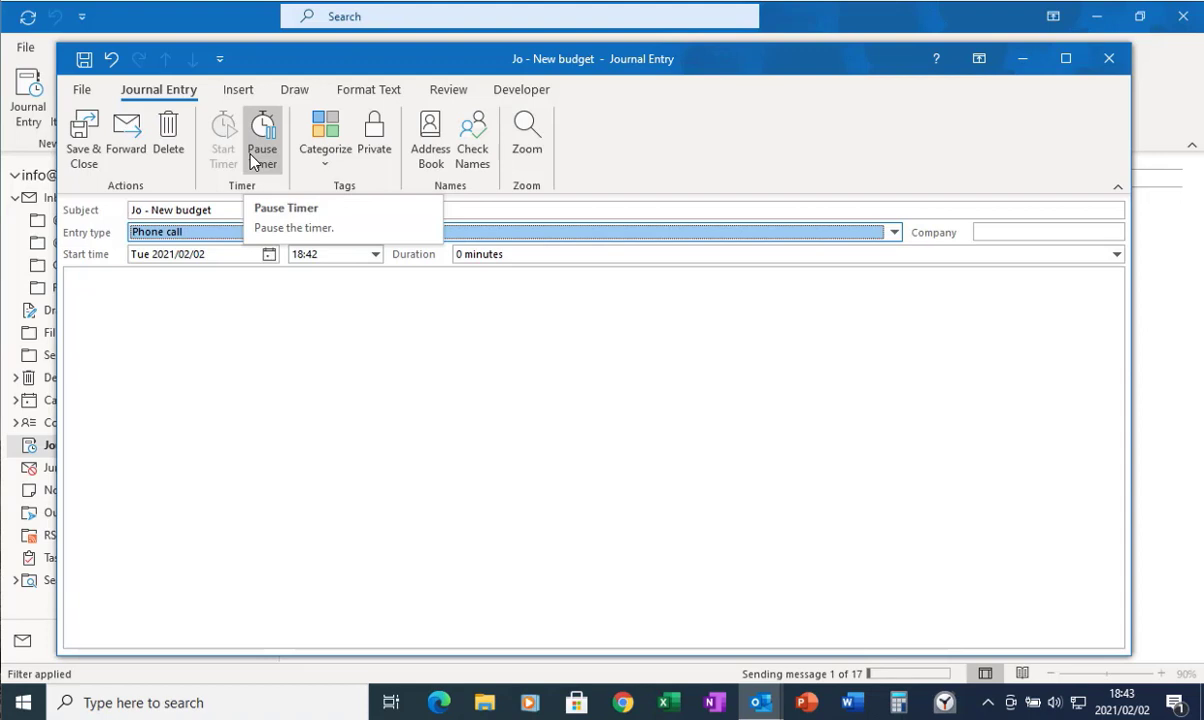
left_click(194, 342)
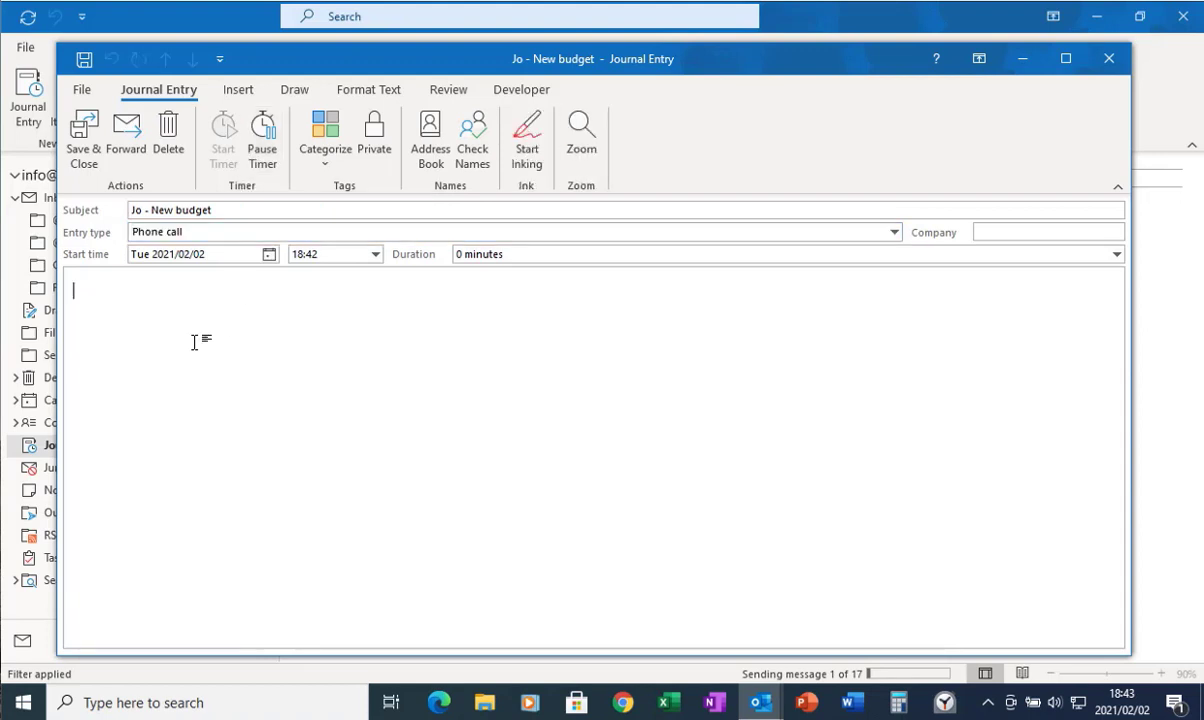
type("kjsdgshgfgjadf")
key("Return")
type("asdhgfasdhgfasdjhgsdk")
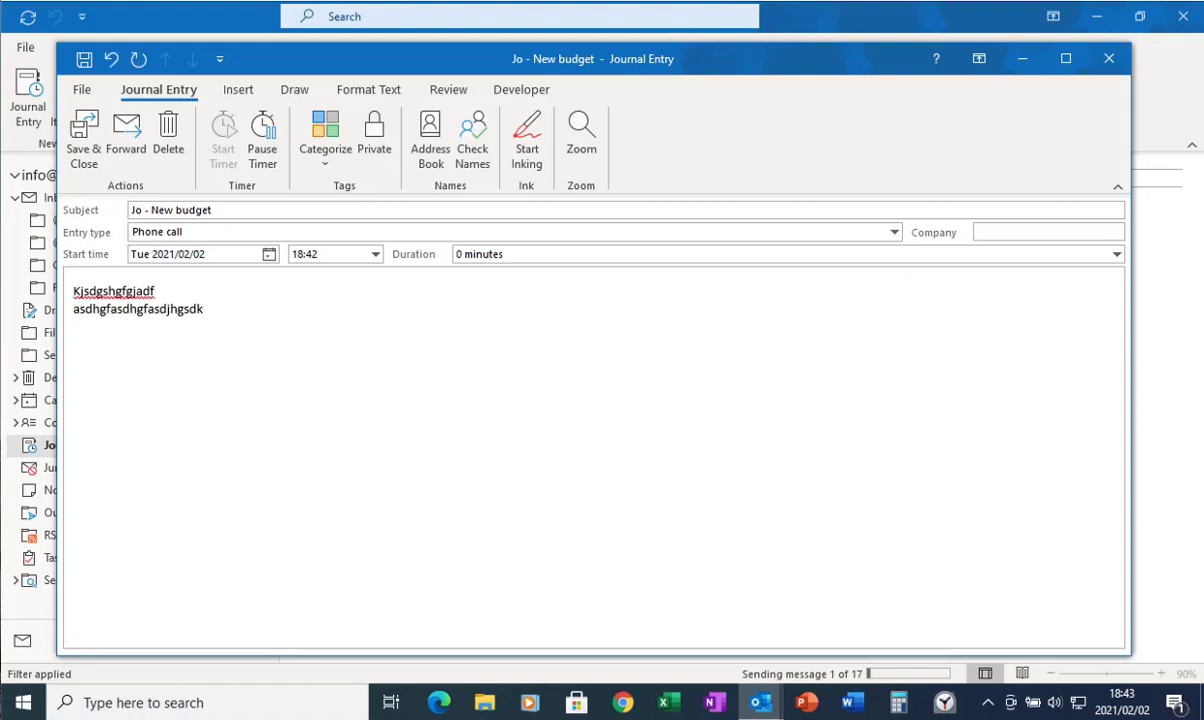
left_click(264, 146)
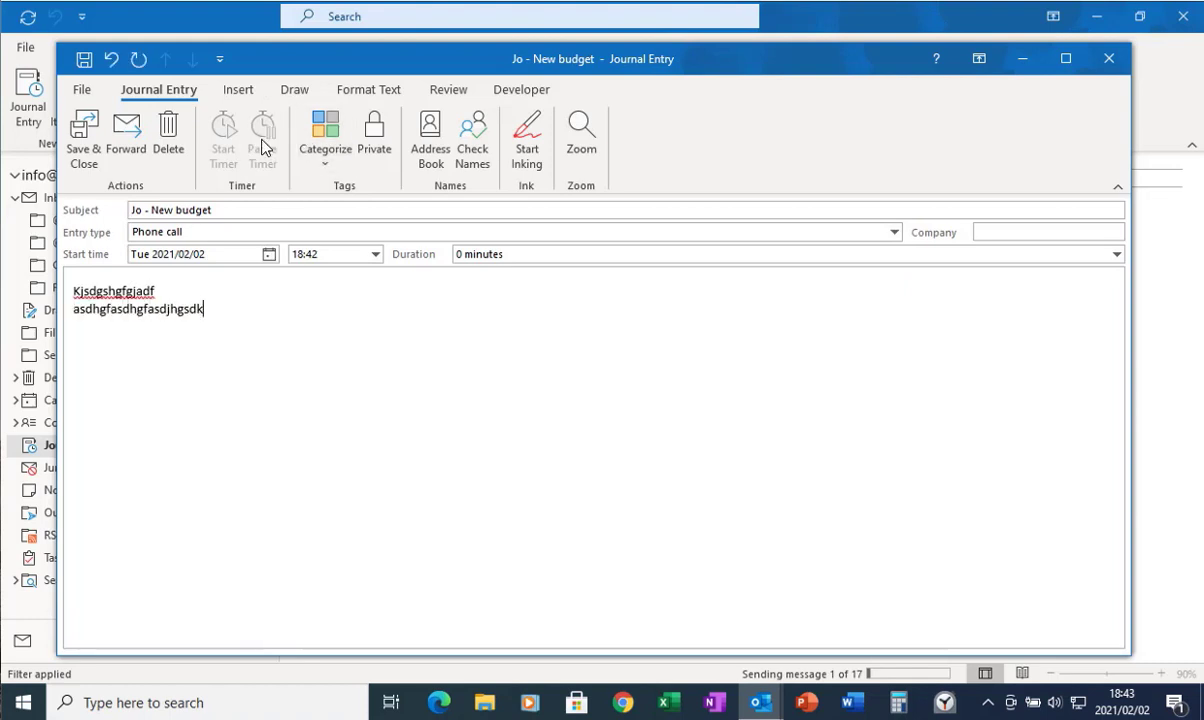
left_click(84, 138)
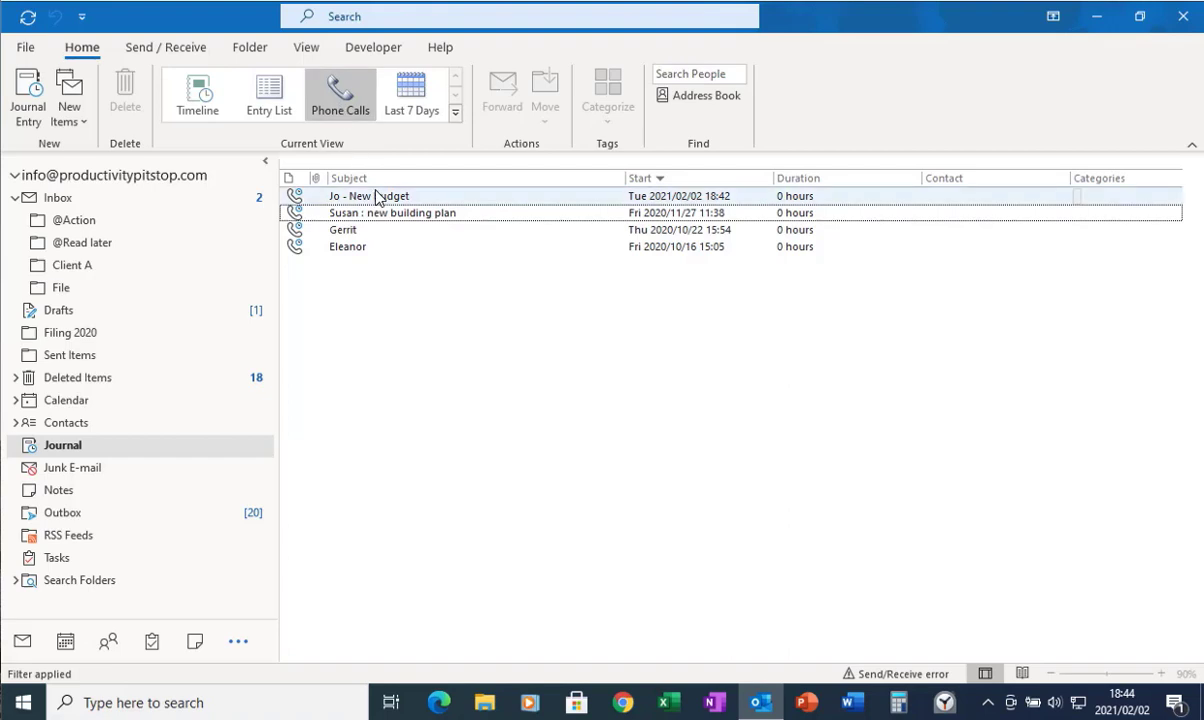
Step: Switch the Journal to Entry List showing all four calls and preview 'Jo - New budget'
left_click(265, 97)
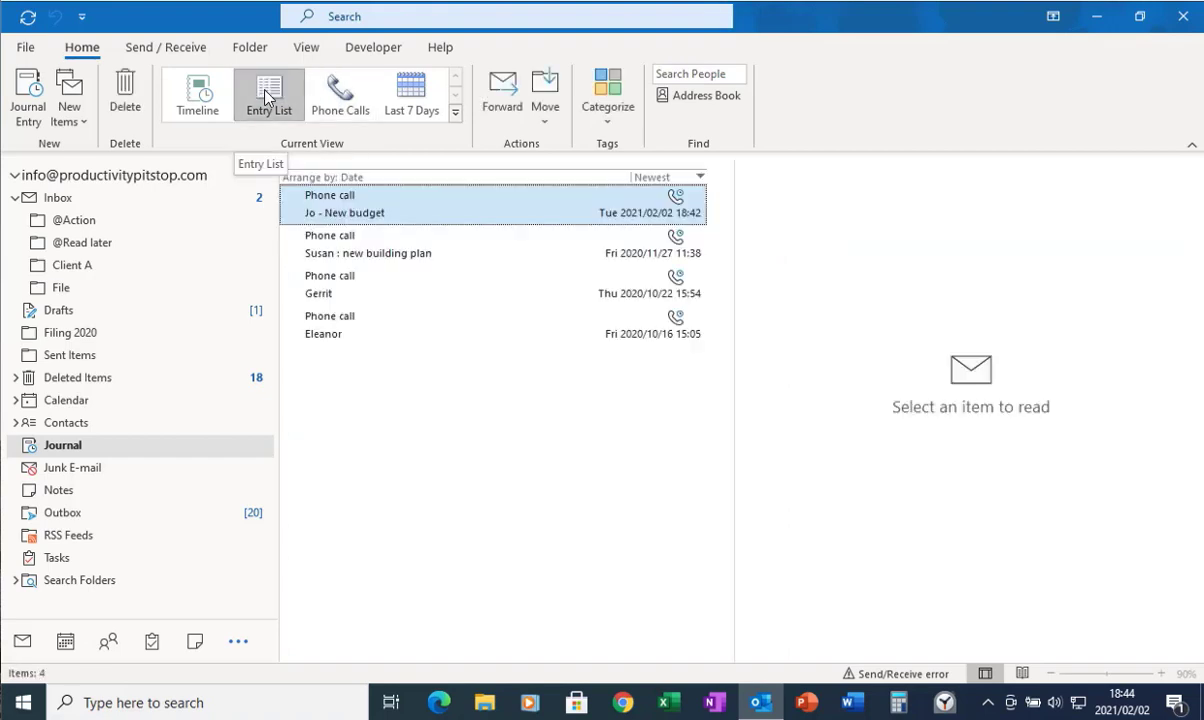
left_click(195, 90)
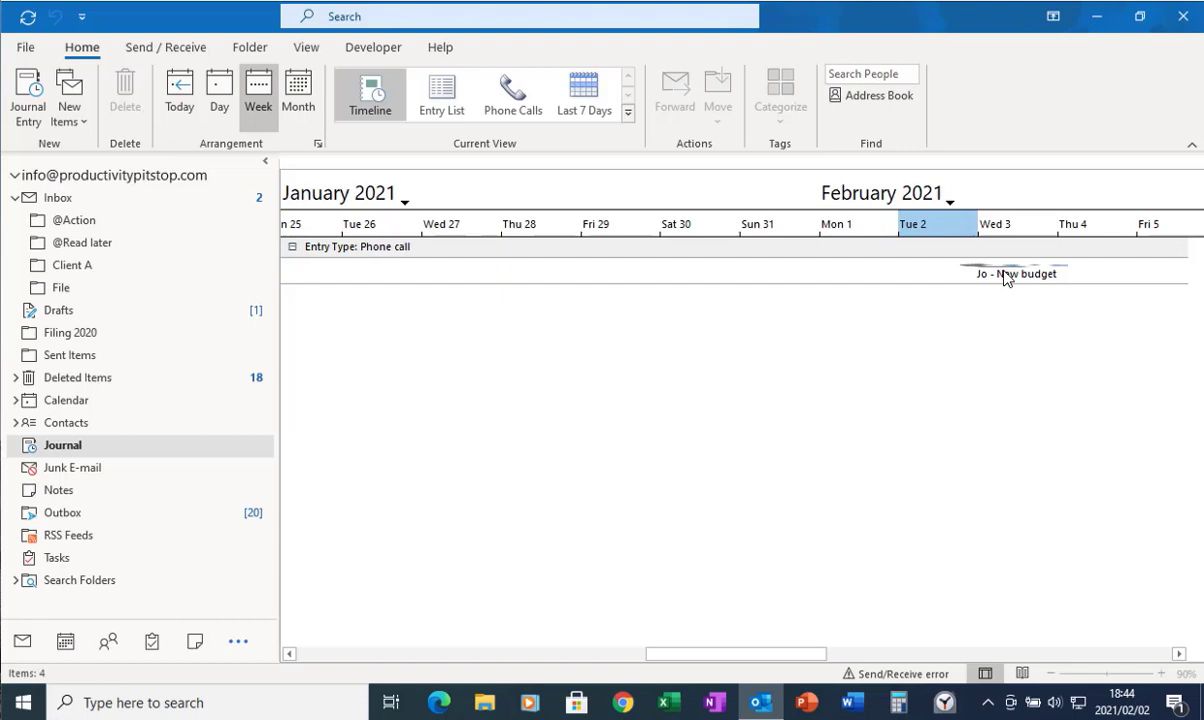
left_click(584, 93)
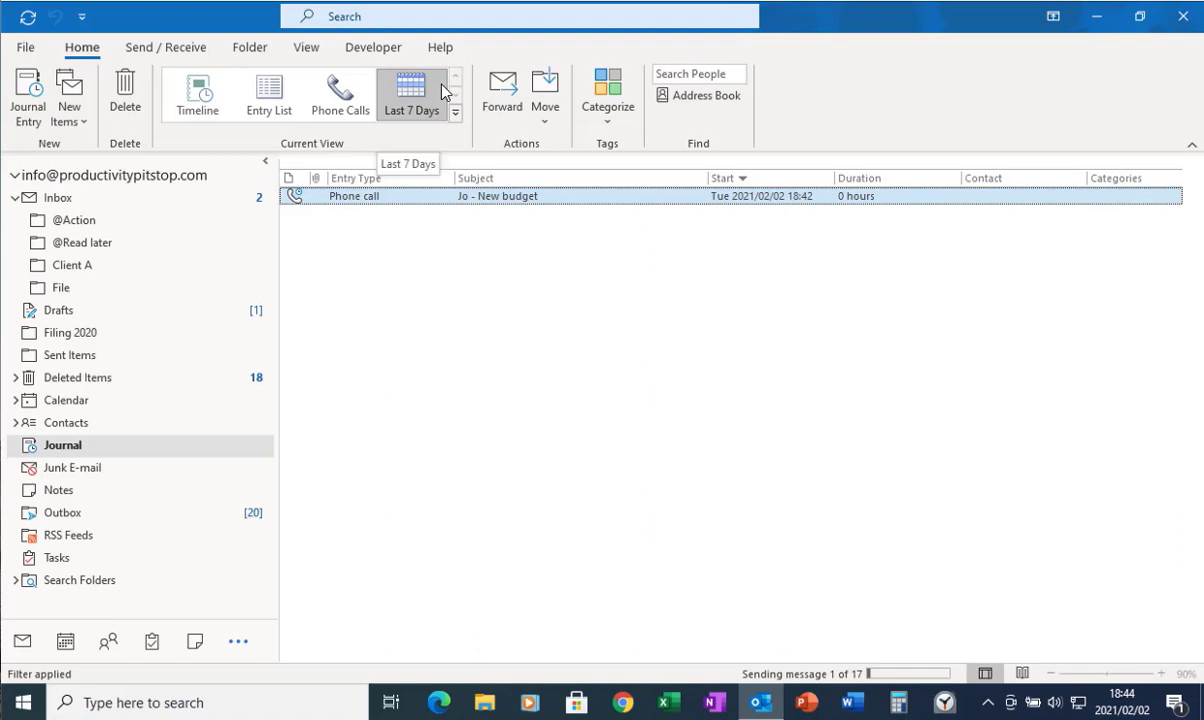
left_click(456, 112)
left_click(604, 398)
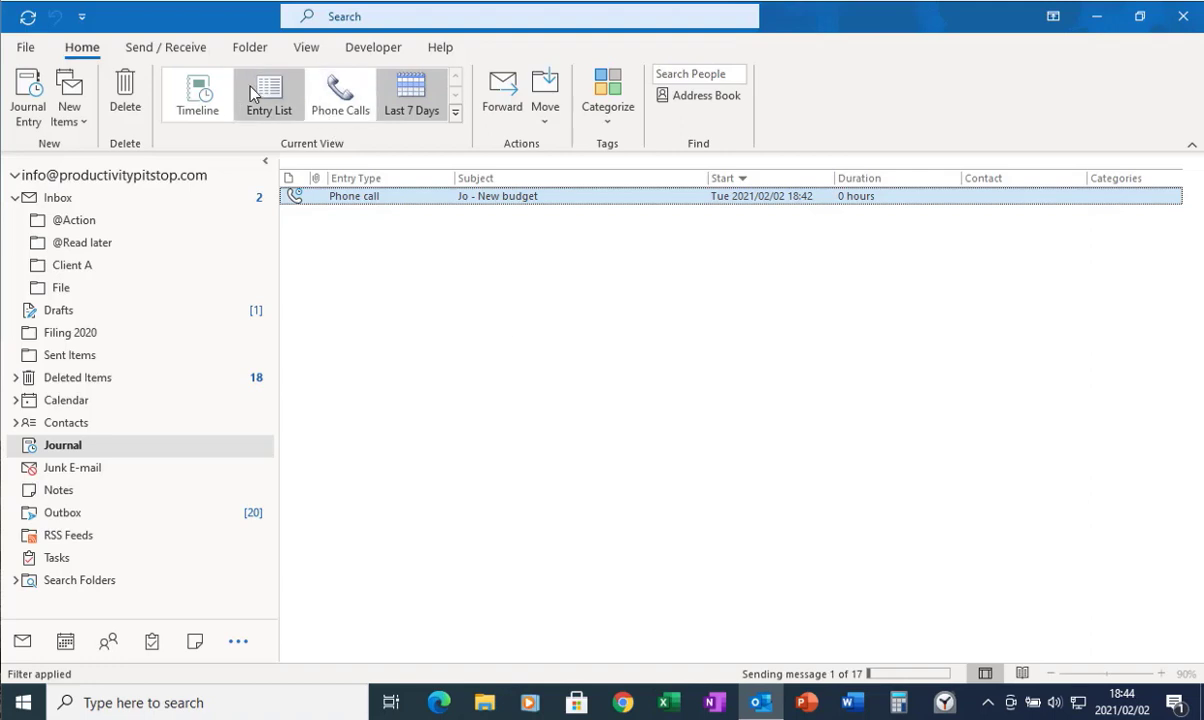
left_click(282, 94)
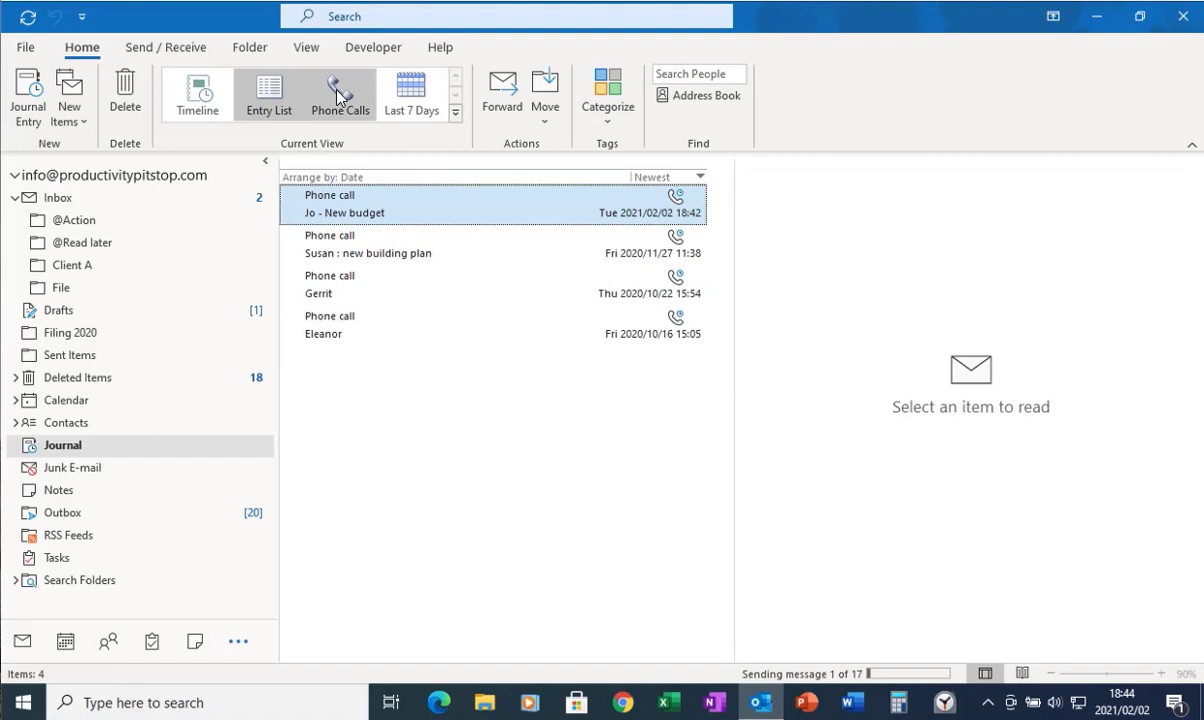
left_click(350, 204)
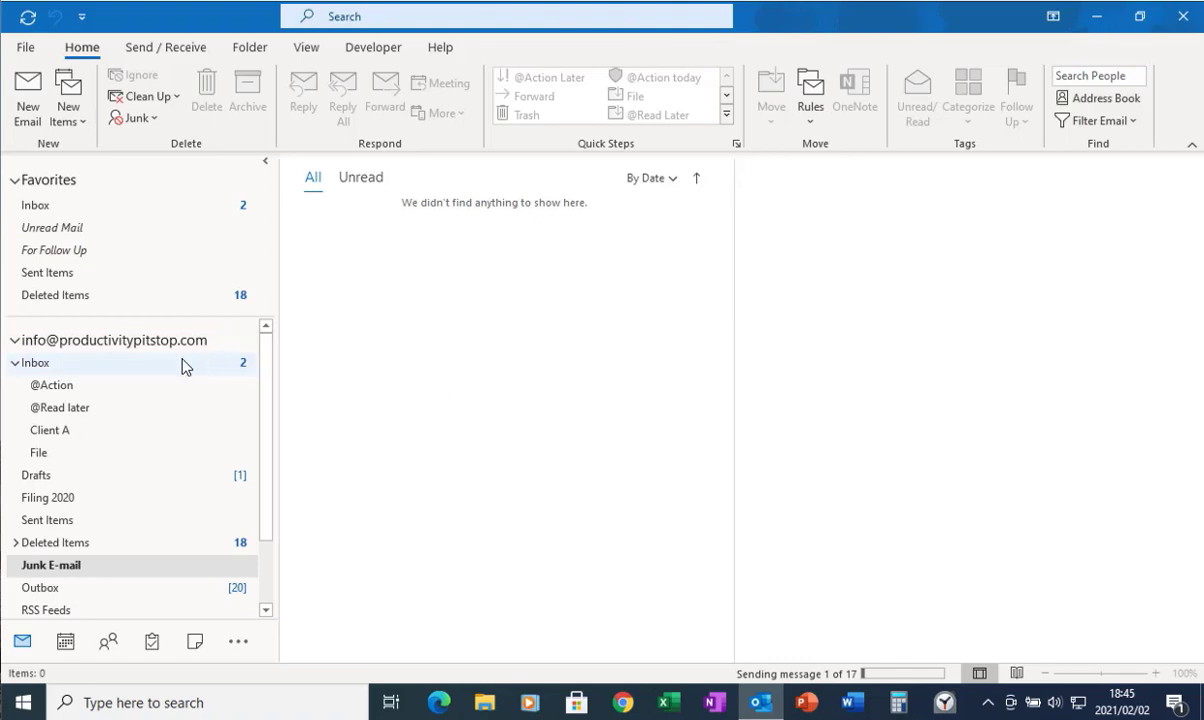
Step: Start a new Inbox post with the subject 'Susan - Production schedule'
left_click(98, 364)
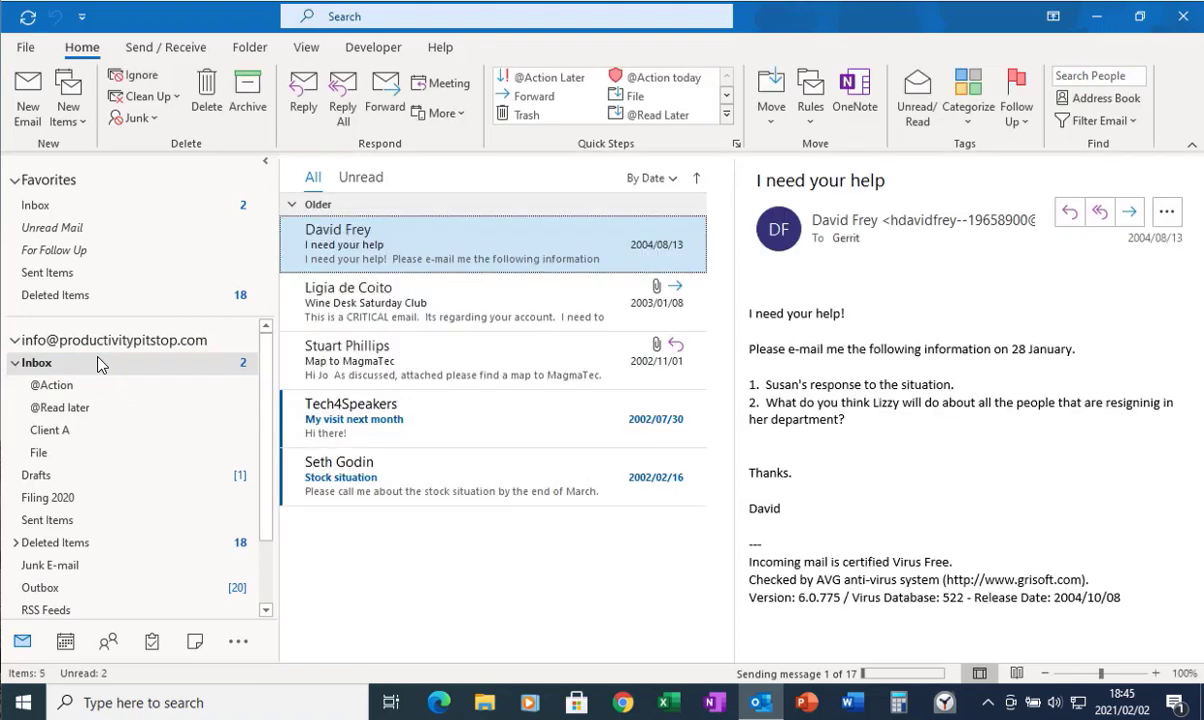
key("ctrl+shift+s")
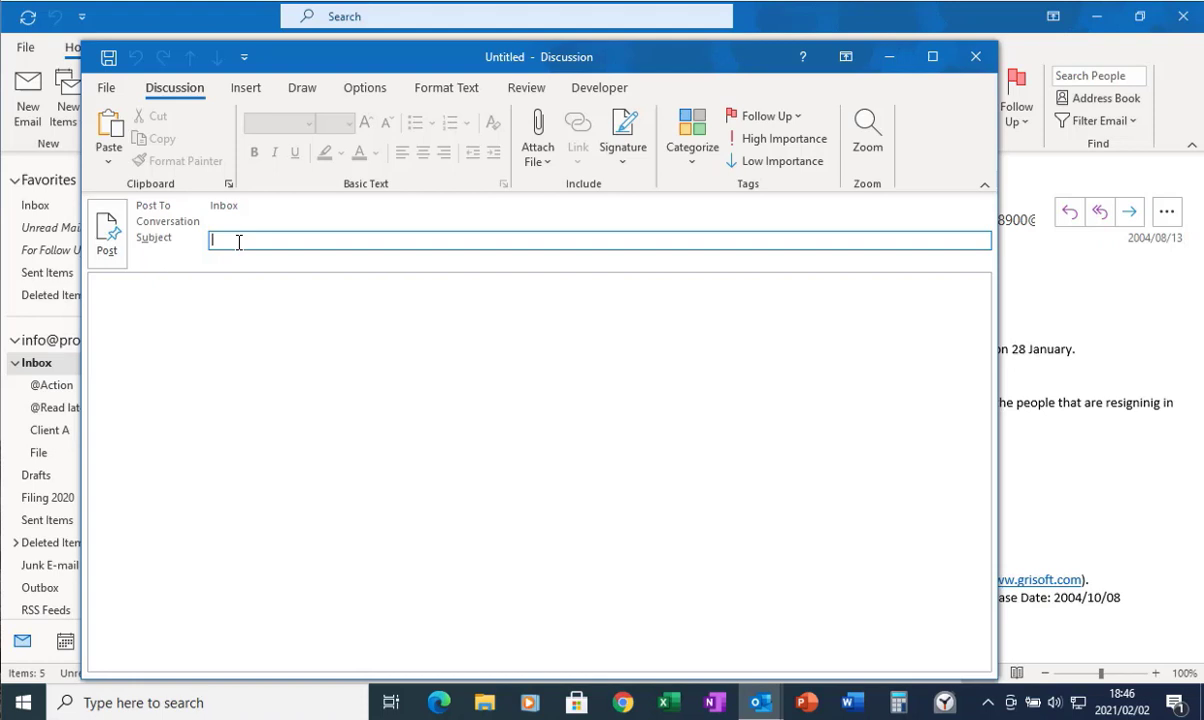
type("Susan - Production schedual")
Step: Write 'Make my notes here' in the post's body
left_click(135, 302)
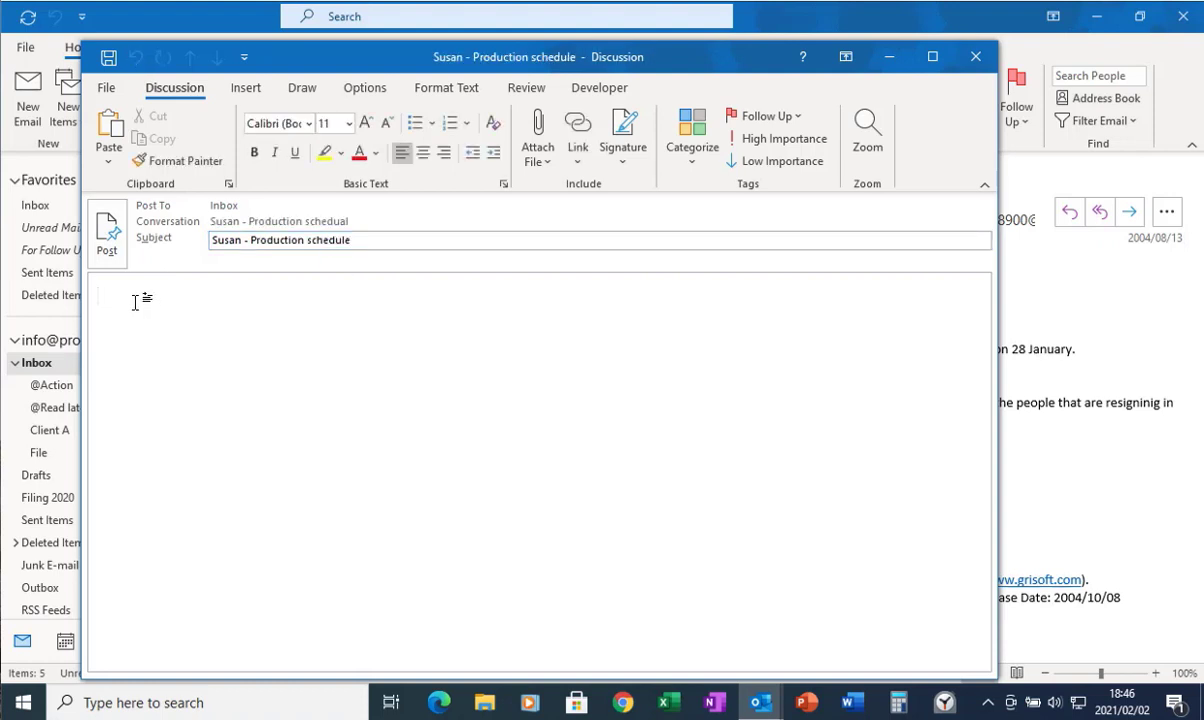
type("Make my notes here")
key("Return")
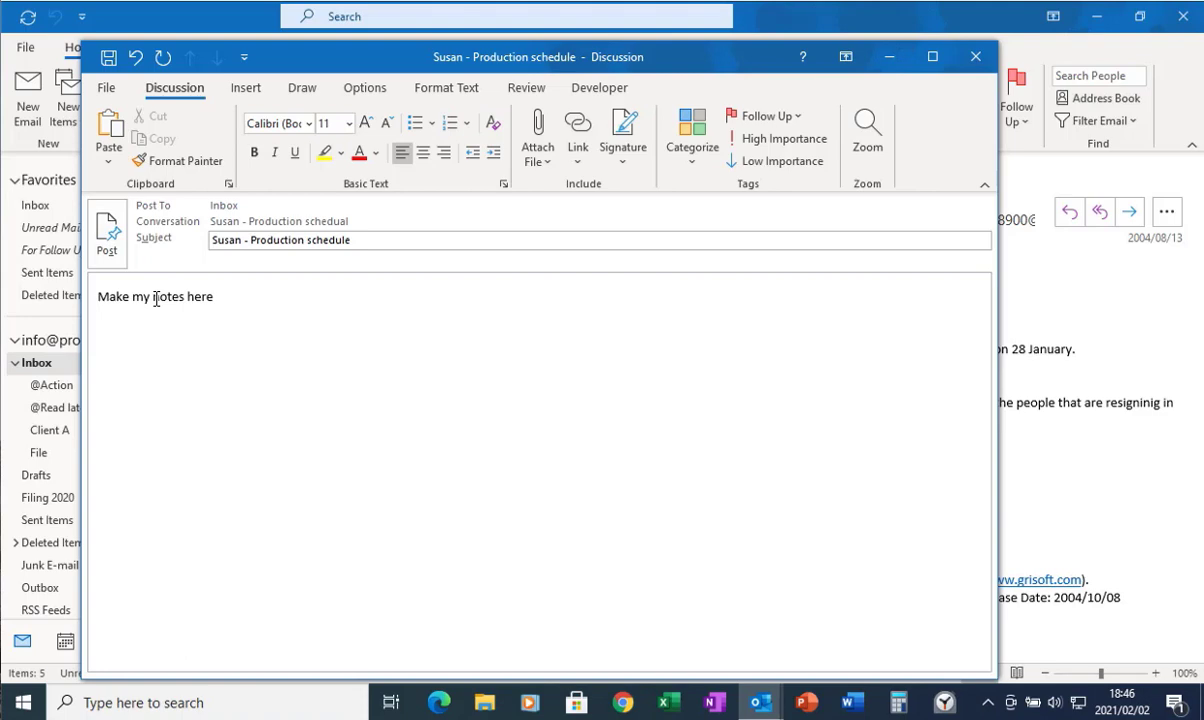
Step: Attach the 'My visit next month' message to the post as an Outlook item
left_click(245, 88)
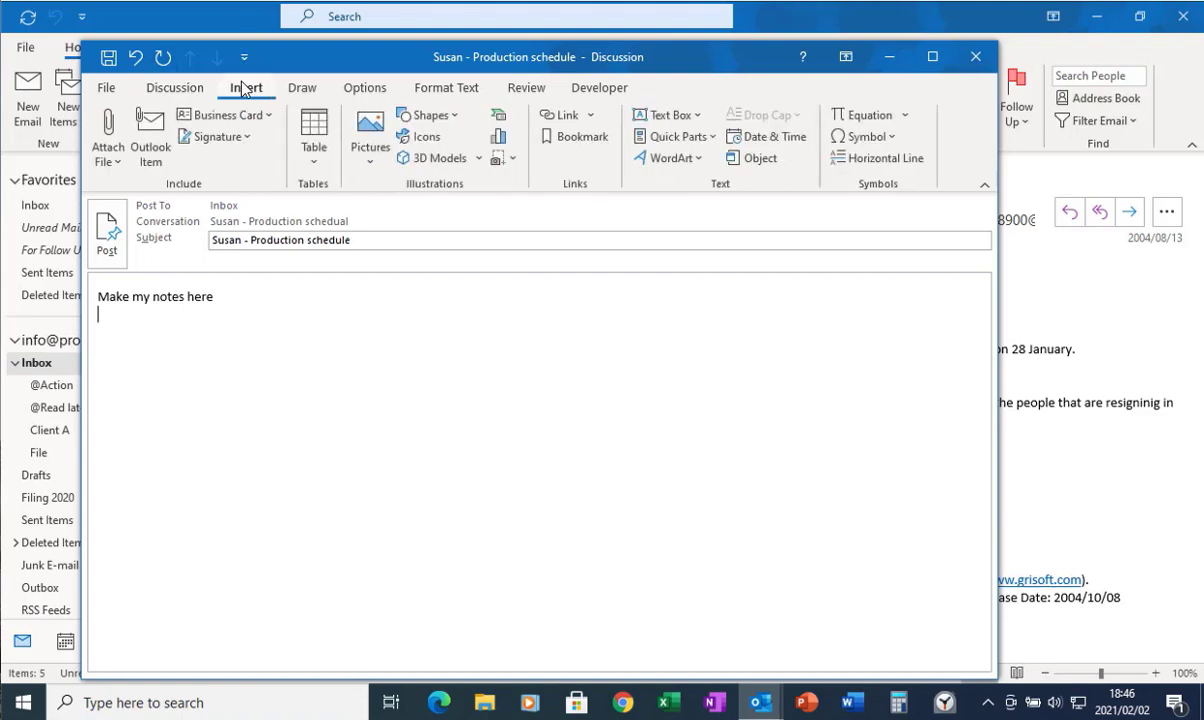
left_click(150, 124)
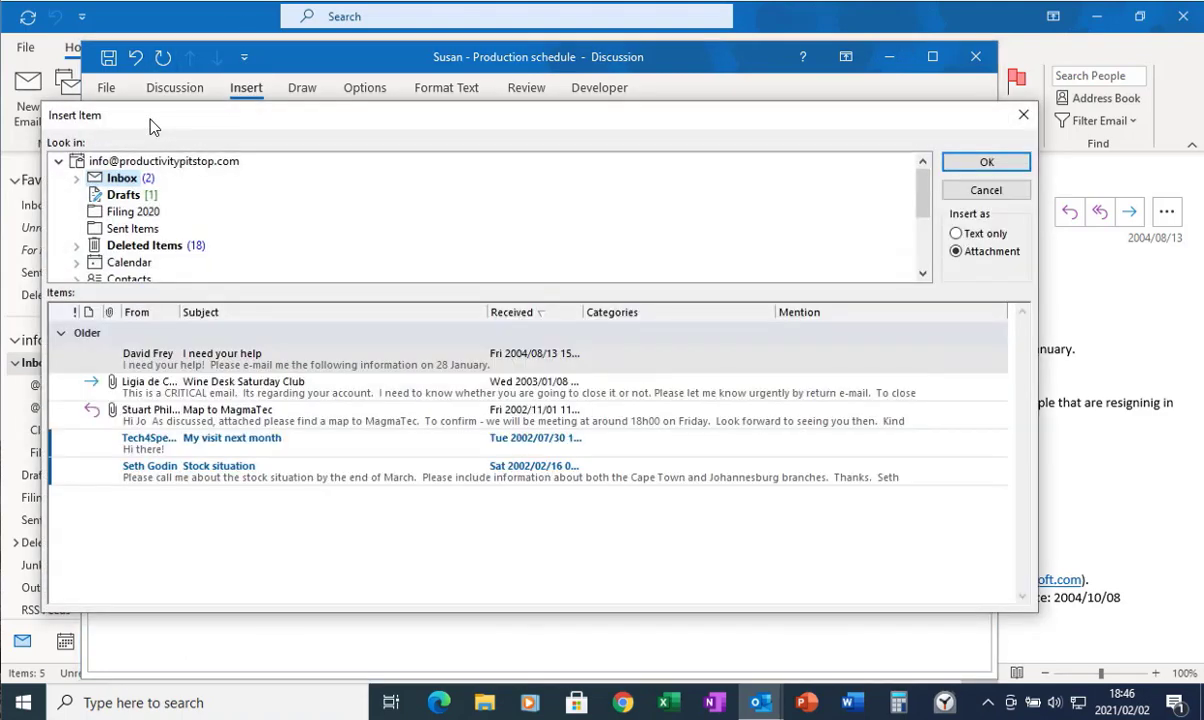
left_click(385, 440)
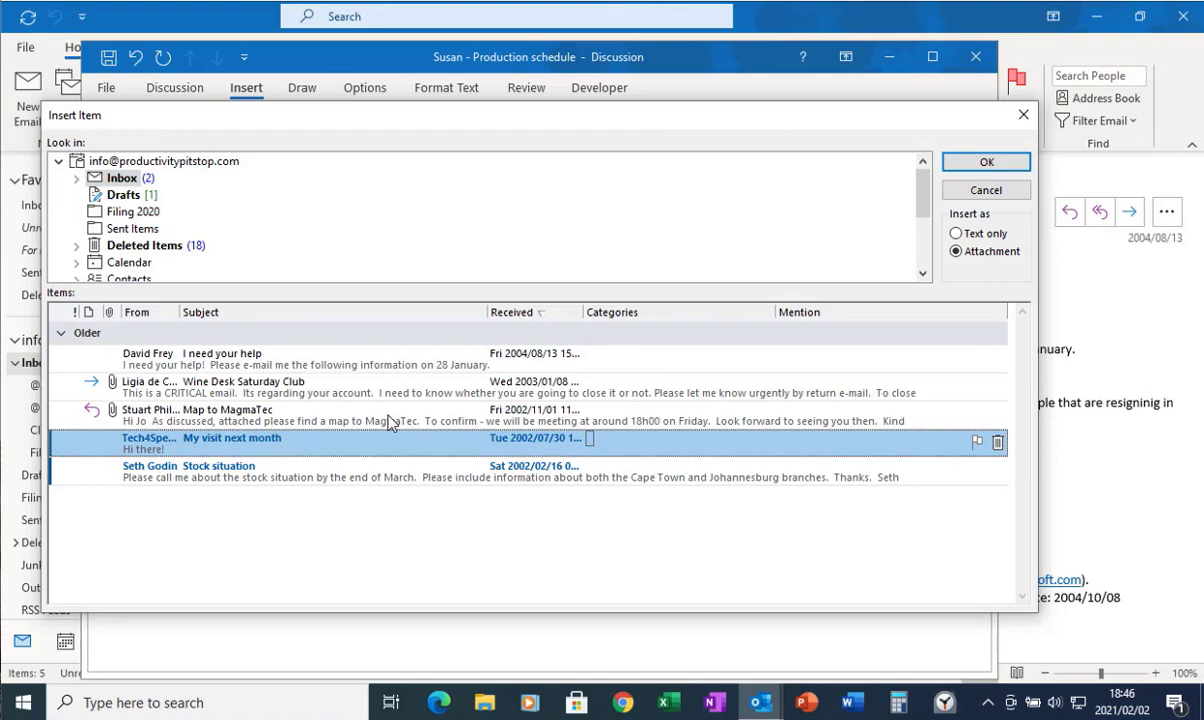
left_click(986, 162)
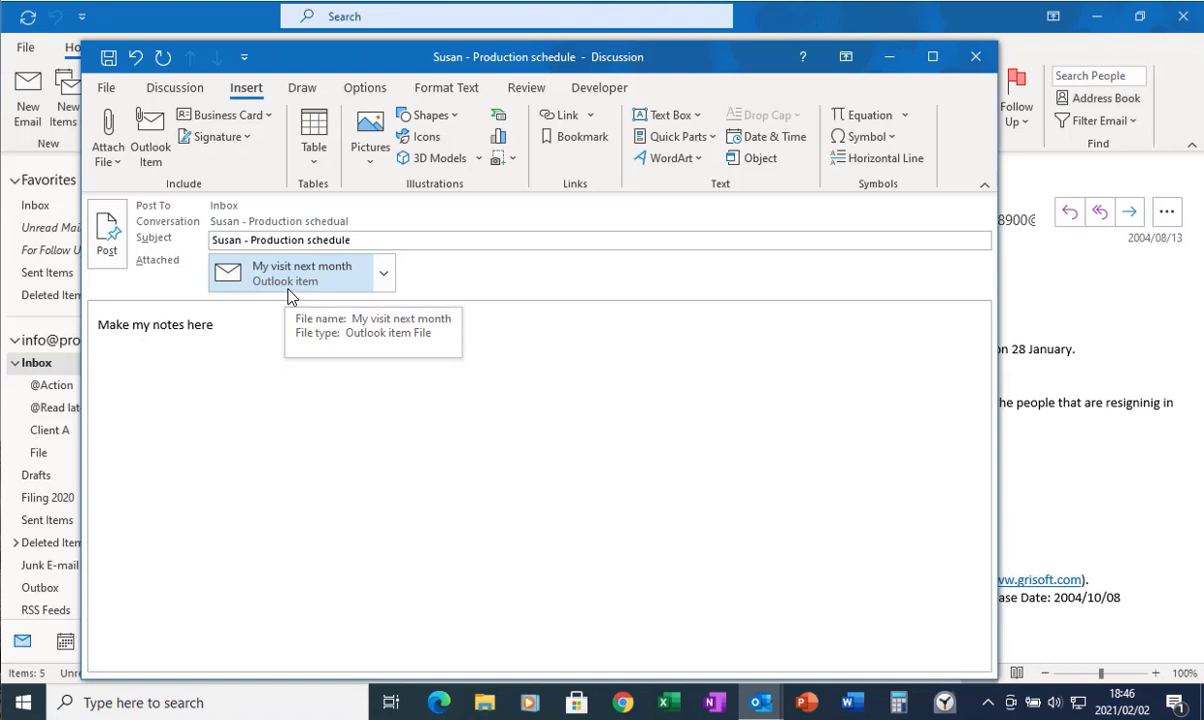
Step: Attach Weekly review.doc from the recent files list
left_click(104, 149)
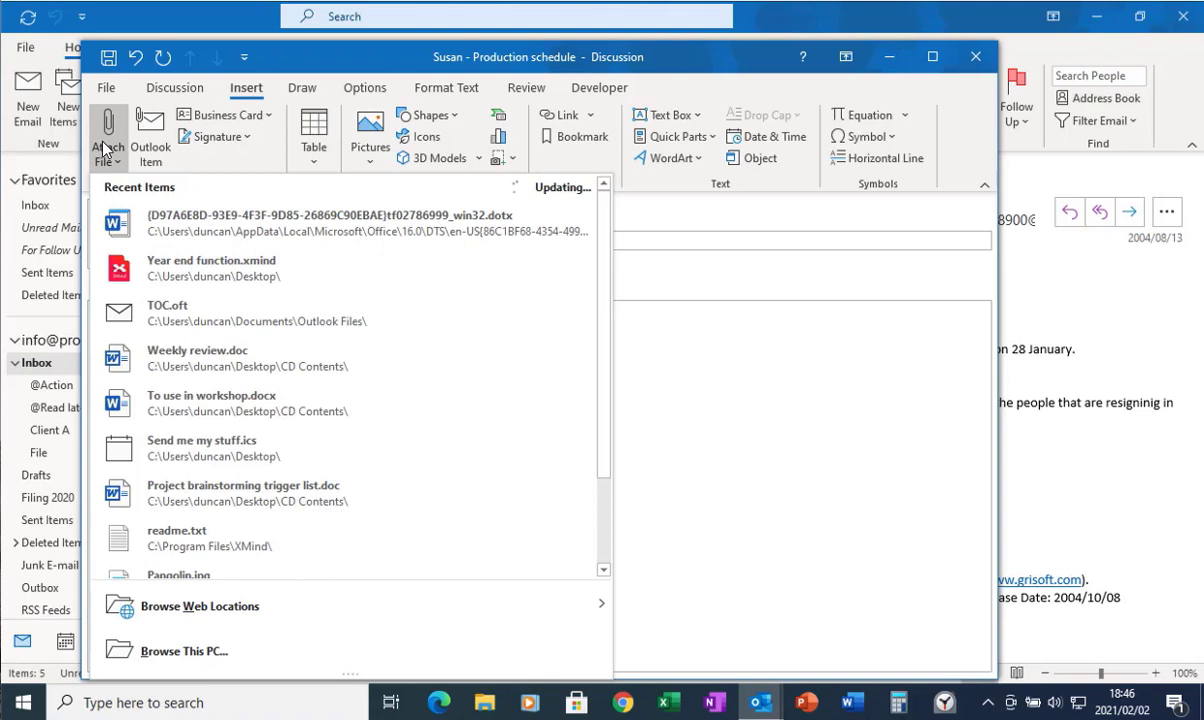
left_click(190, 358)
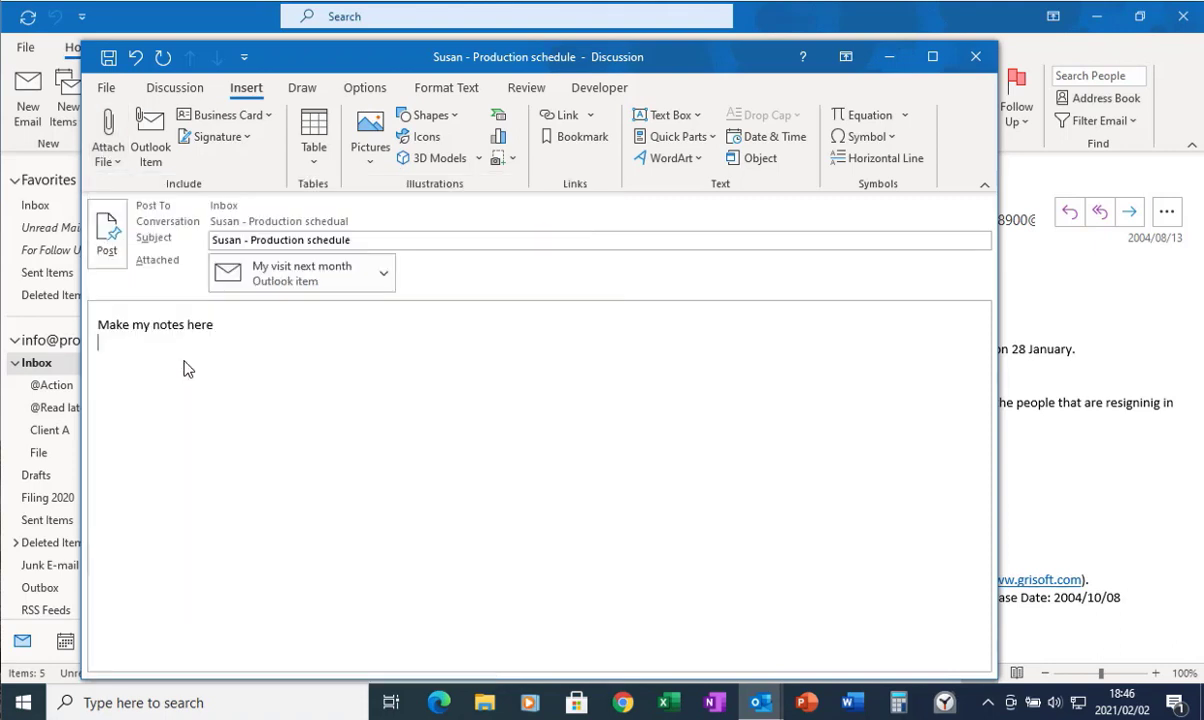
left_click(393, 338)
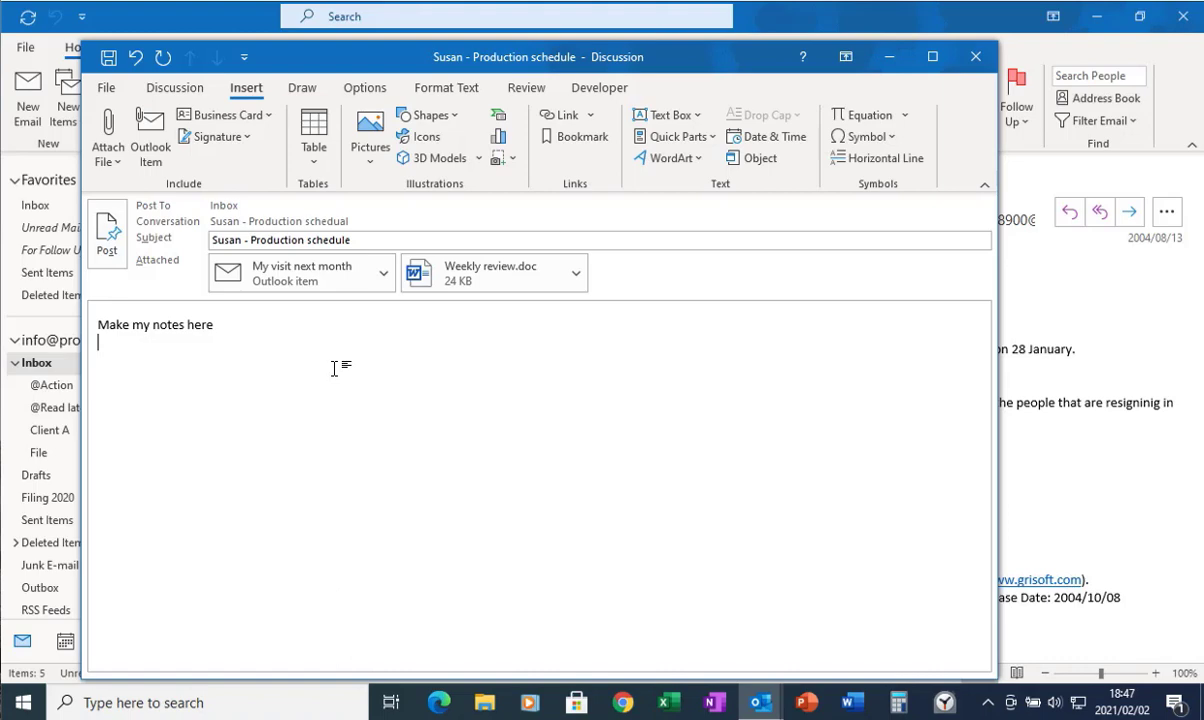
Step: Post the note and preview the new 'Susan - Production schedule' item in the Inbox
left_click(105, 222)
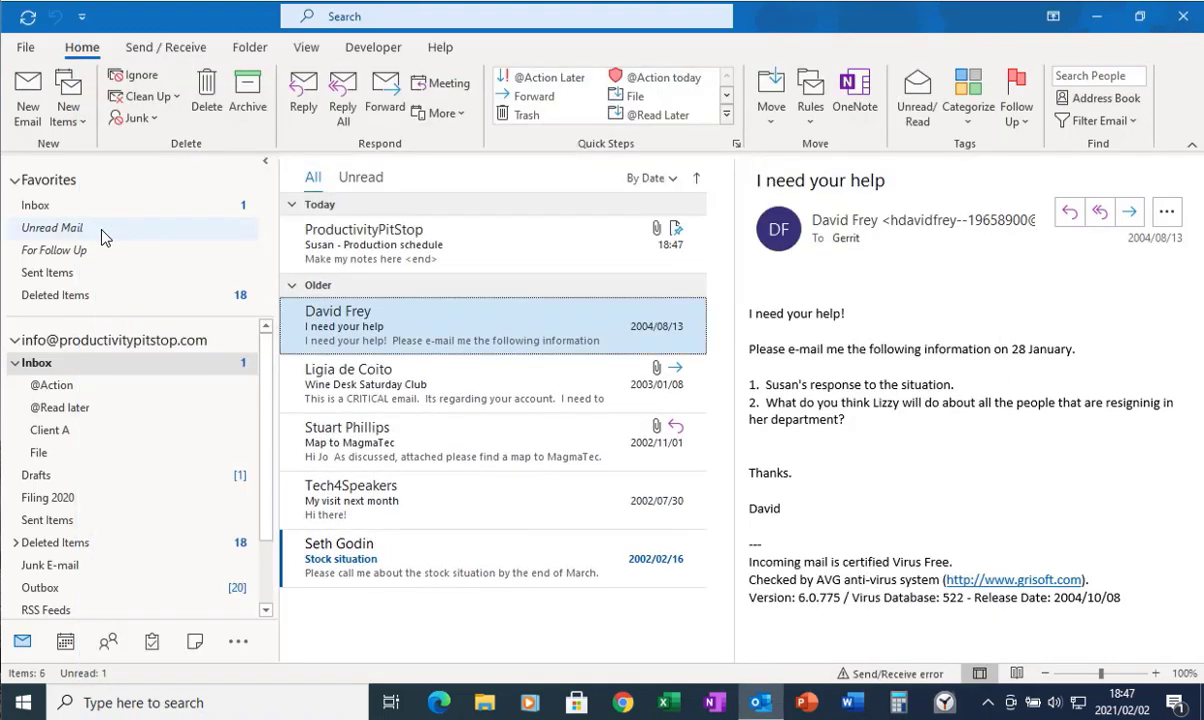
left_click(368, 250)
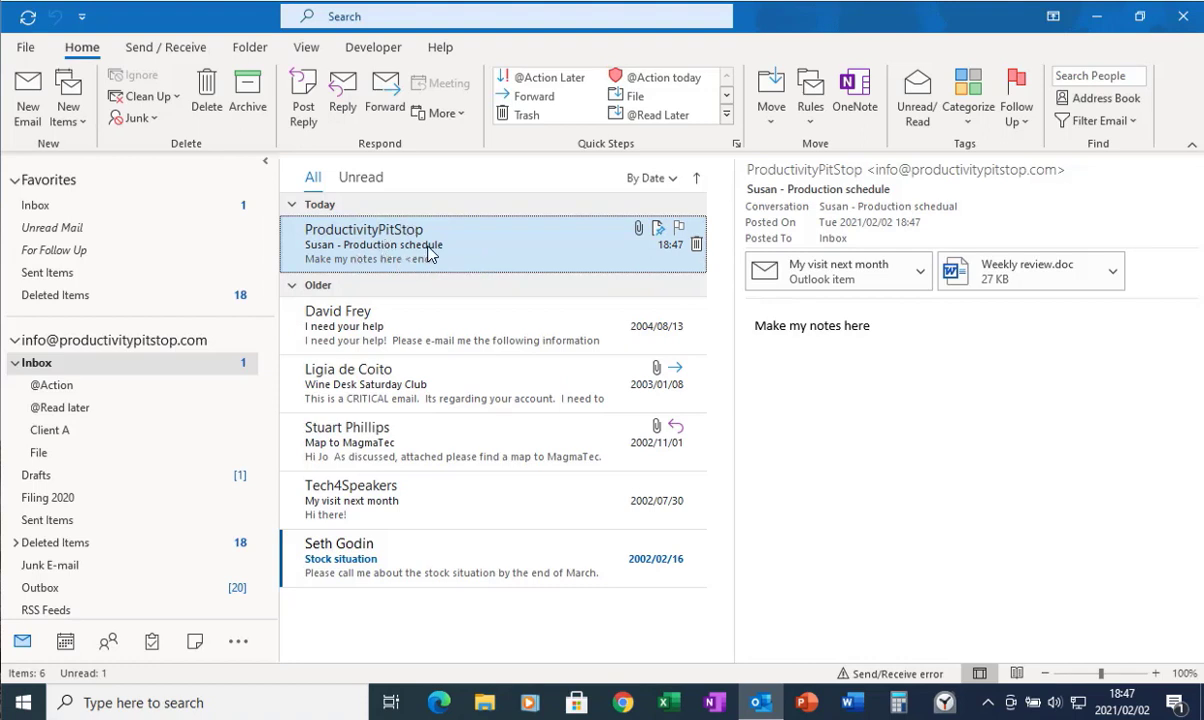
left_click_drag(428, 243, 62, 640)
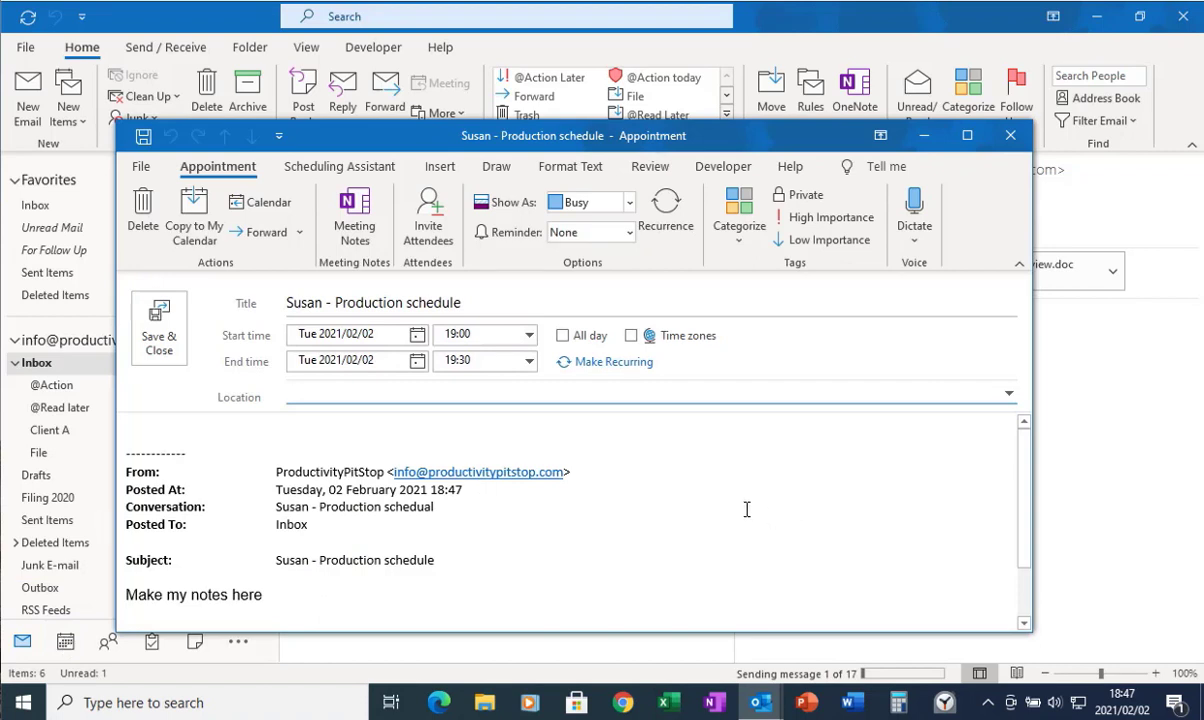
scroll(712, 476, "down", 1)
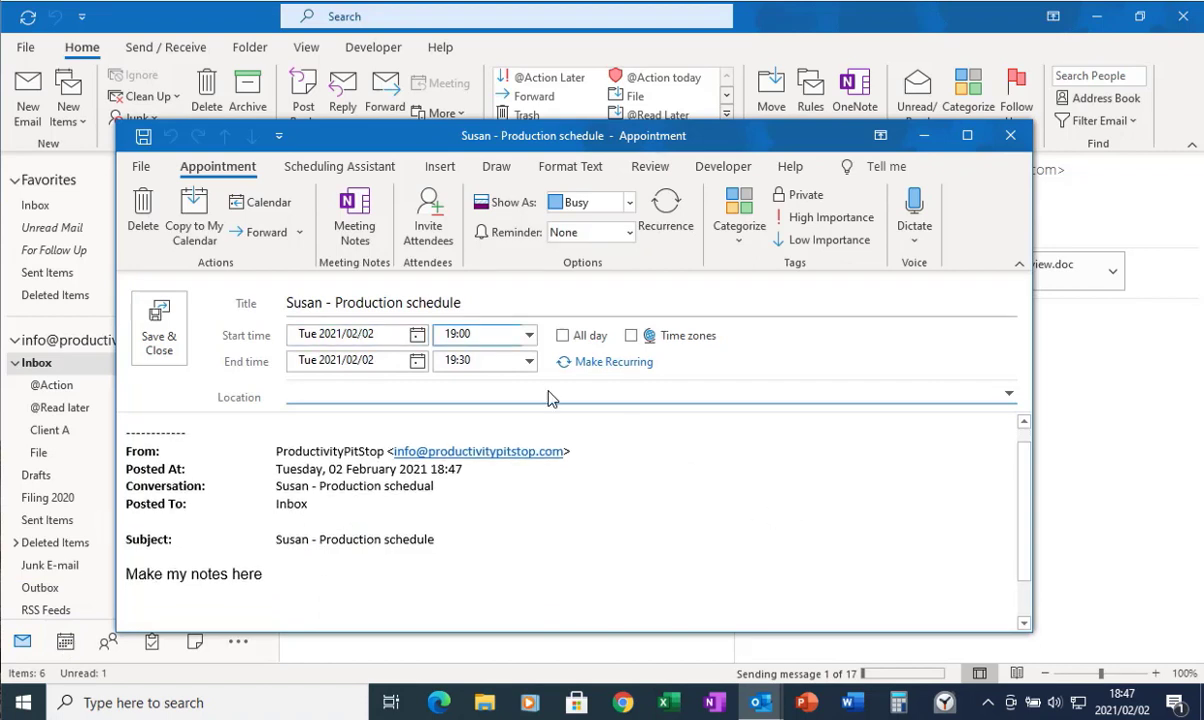
left_click(521, 396)
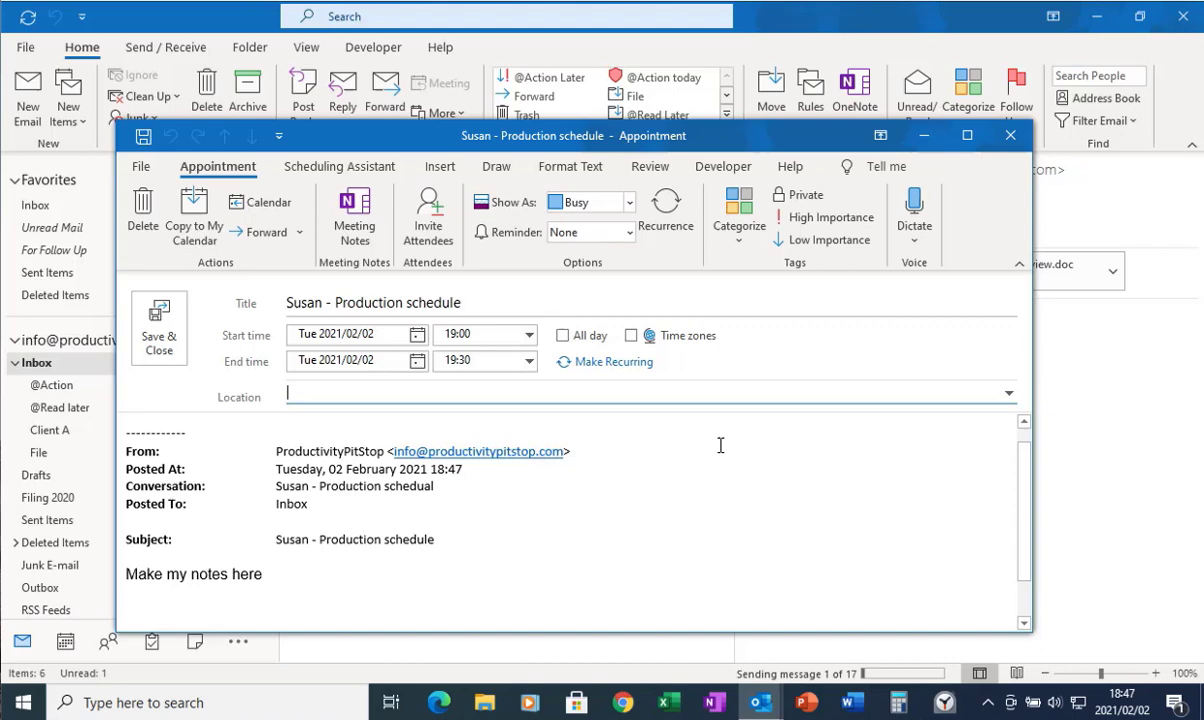
left_click(1010, 140)
left_click(597, 404)
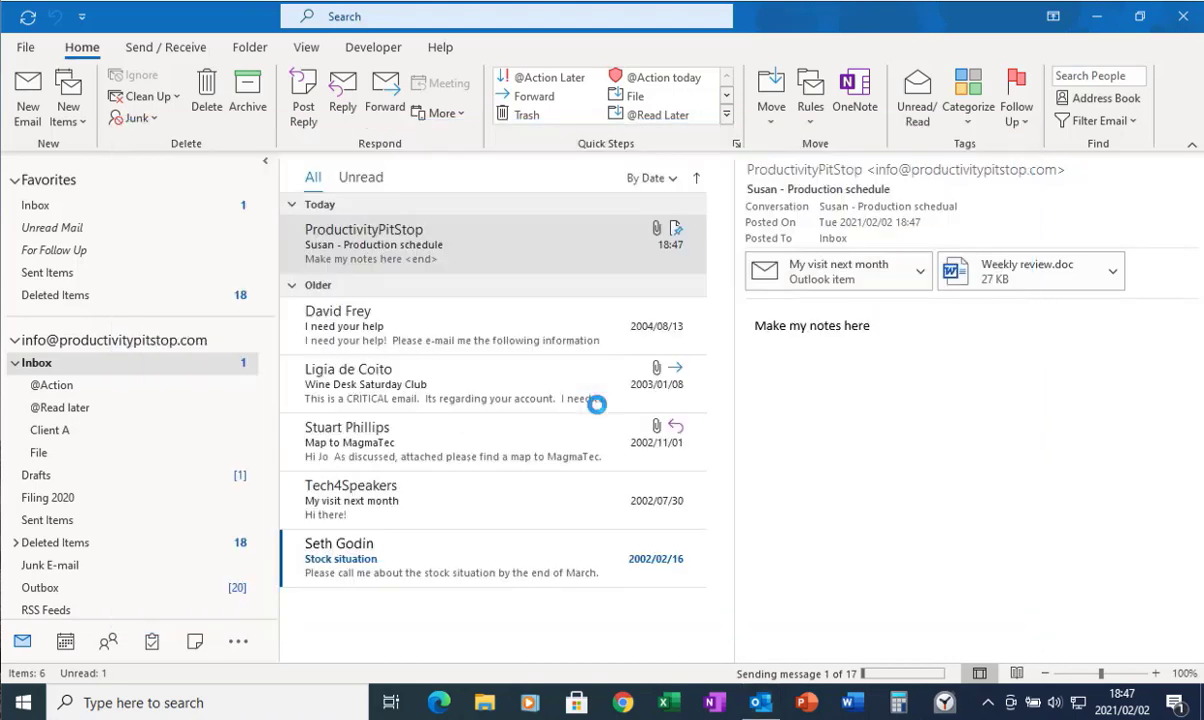